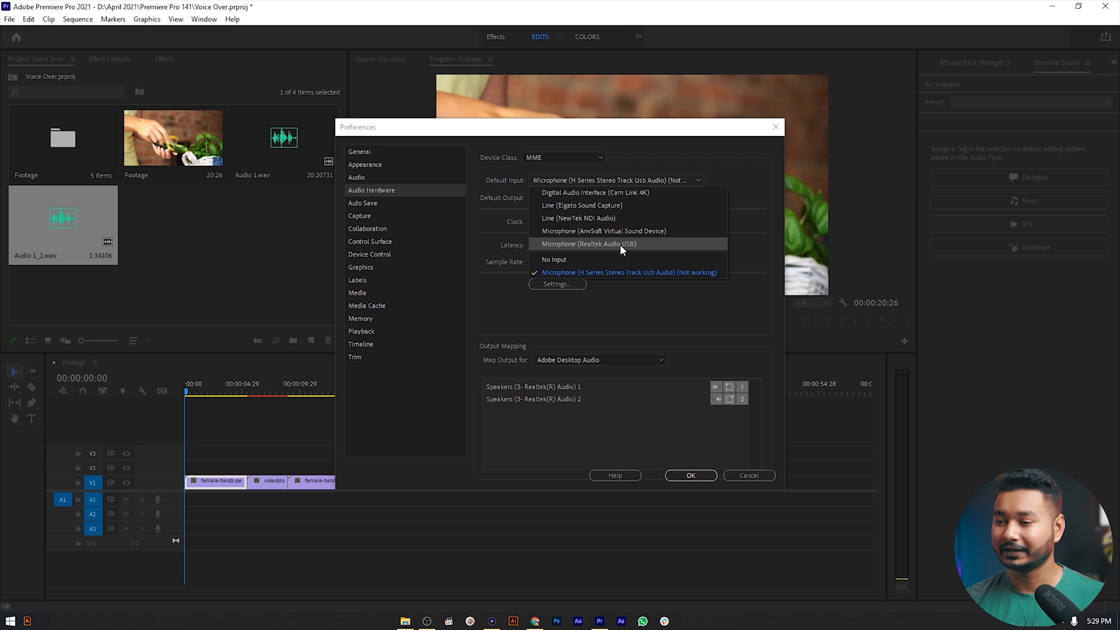
Step: Set the default audio input to Microphone (Realtek Audio USB), accept the device change and save the preferences
{"action": "left_click", "coordinate": [621, 244]}
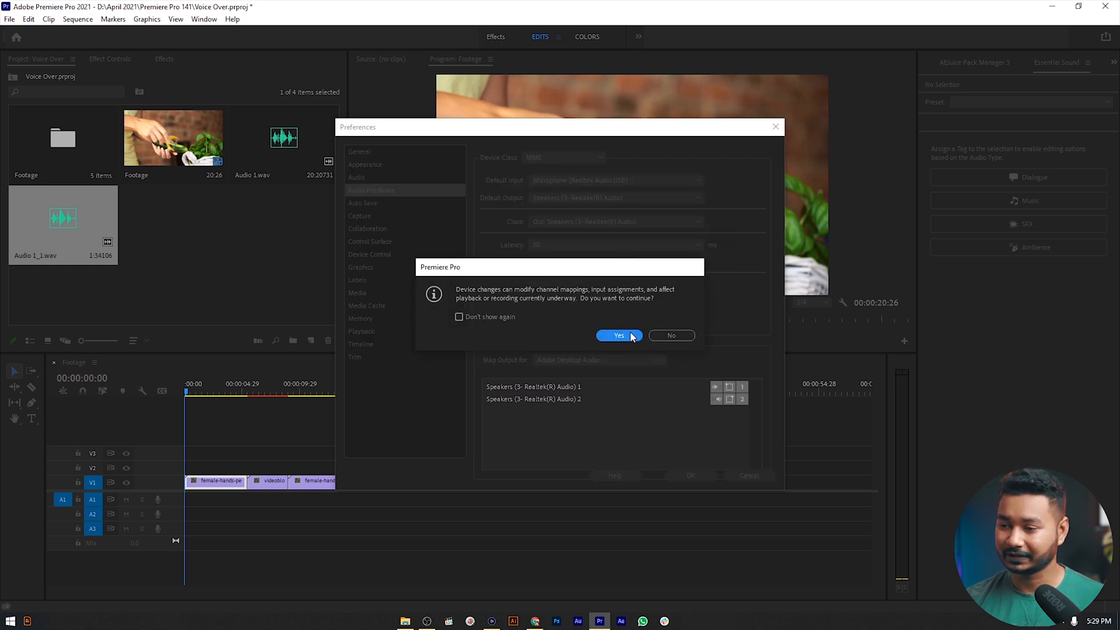
{"action": "left_click", "coordinate": [626, 335]}
{"action": "left_click", "coordinate": [697, 475]}
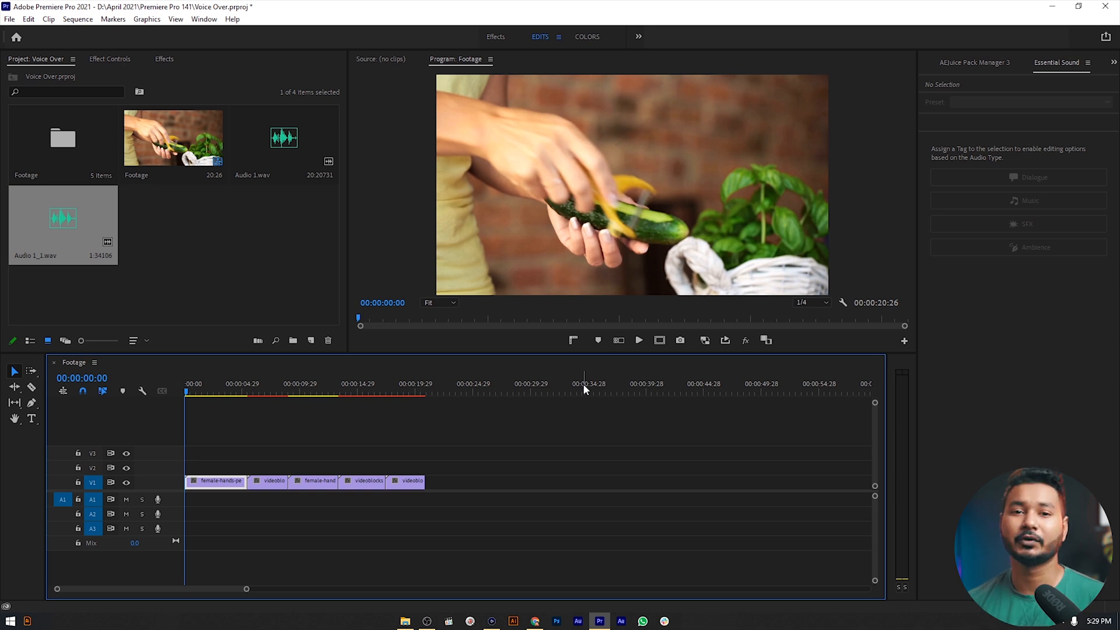
Step: Record a voice-over on track A1 from the start of the sequence and play back its opening seconds
{"action": "left_click_drag", "start_coordinate": [200, 391], "coordinate": [181, 408]}
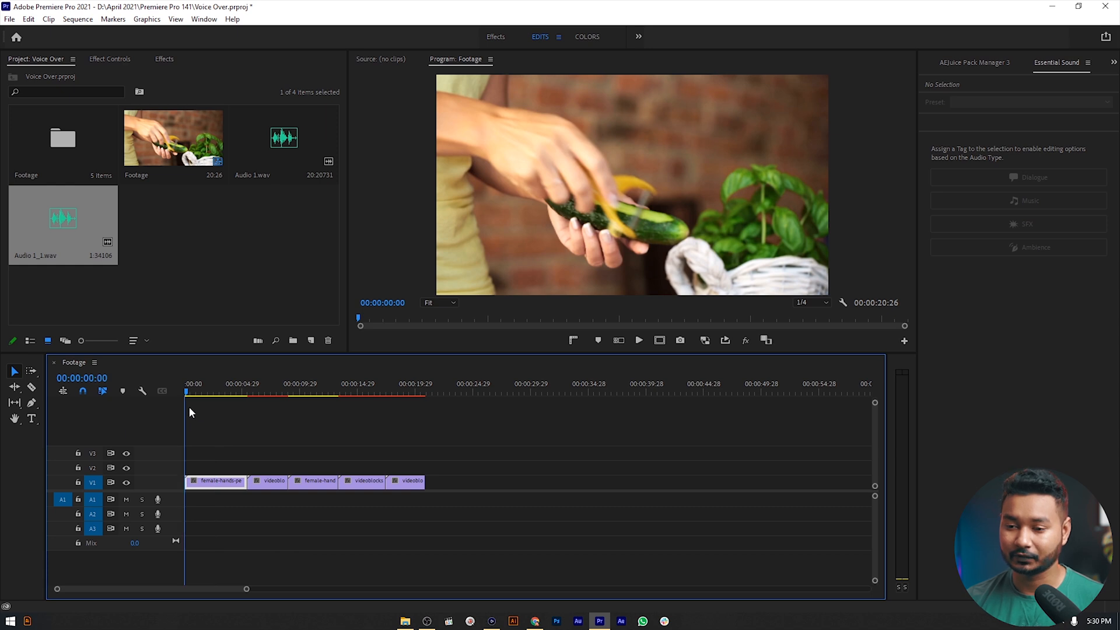
{"action": "left_click", "coordinate": [158, 499]}
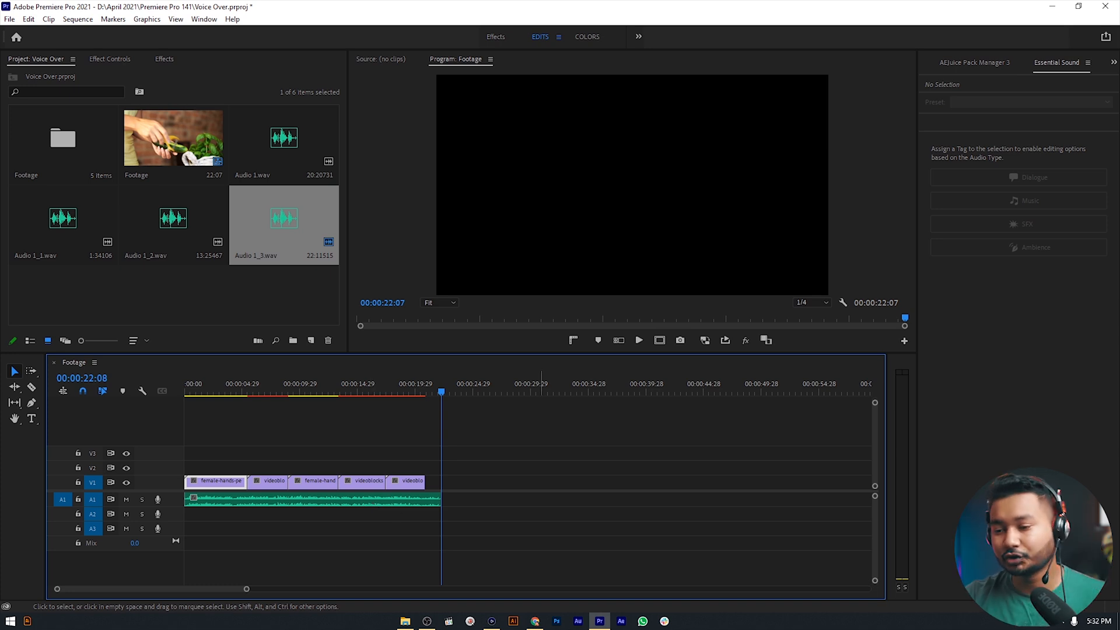
{"action": "key", "text": "space"}
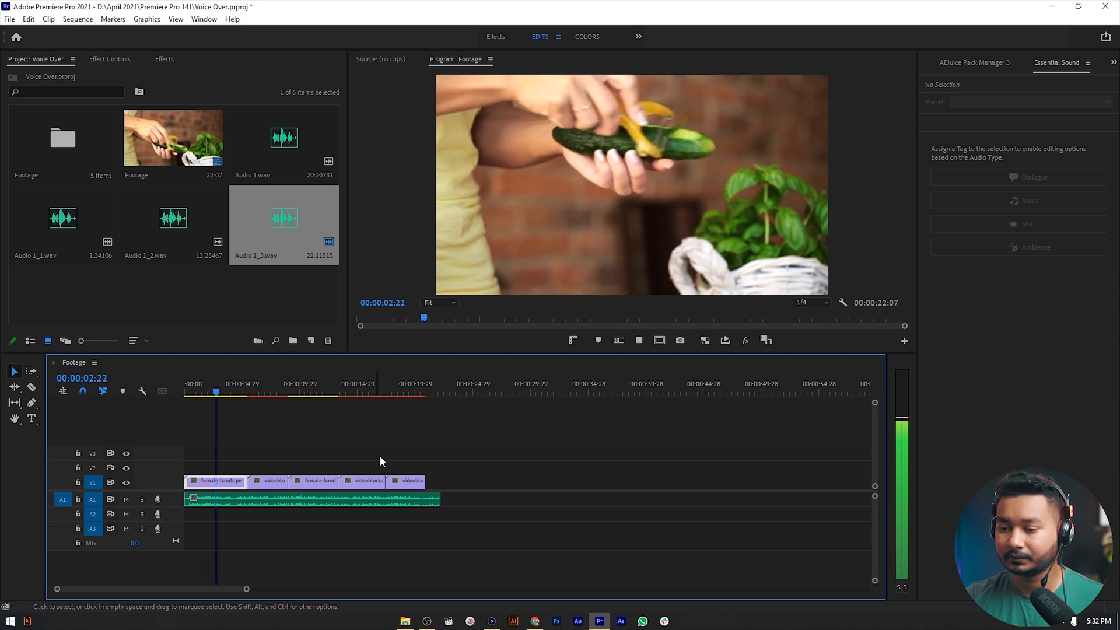
{"action": "key", "text": "space"}
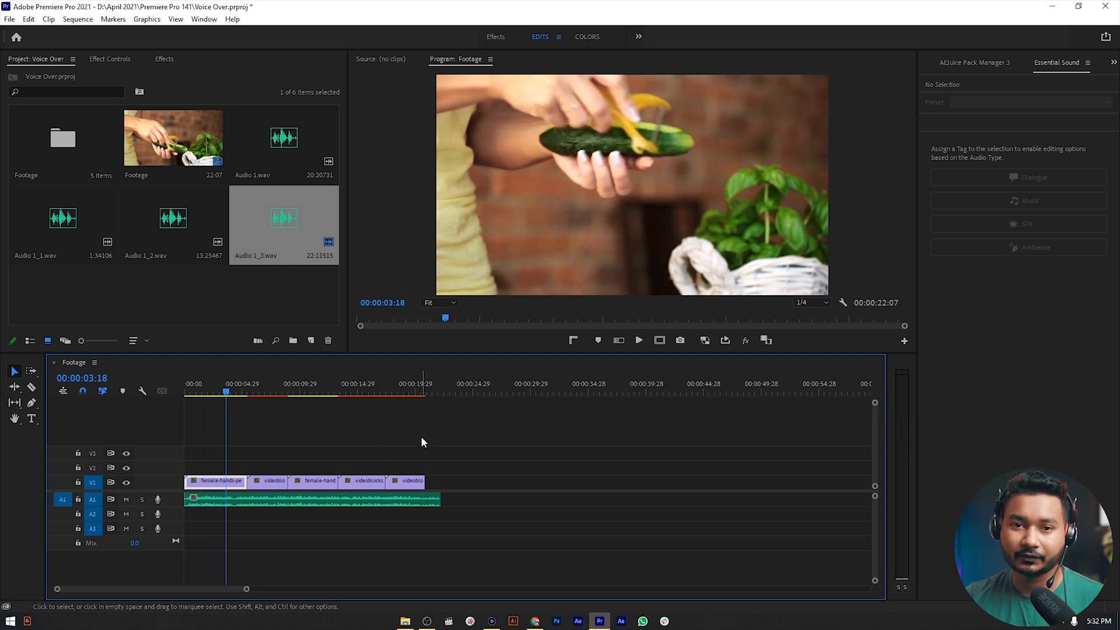
Step: Tag the recorded voice-over clip on A1 as Dialogue in Essential Sound
{"action": "left_click", "coordinate": [304, 504]}
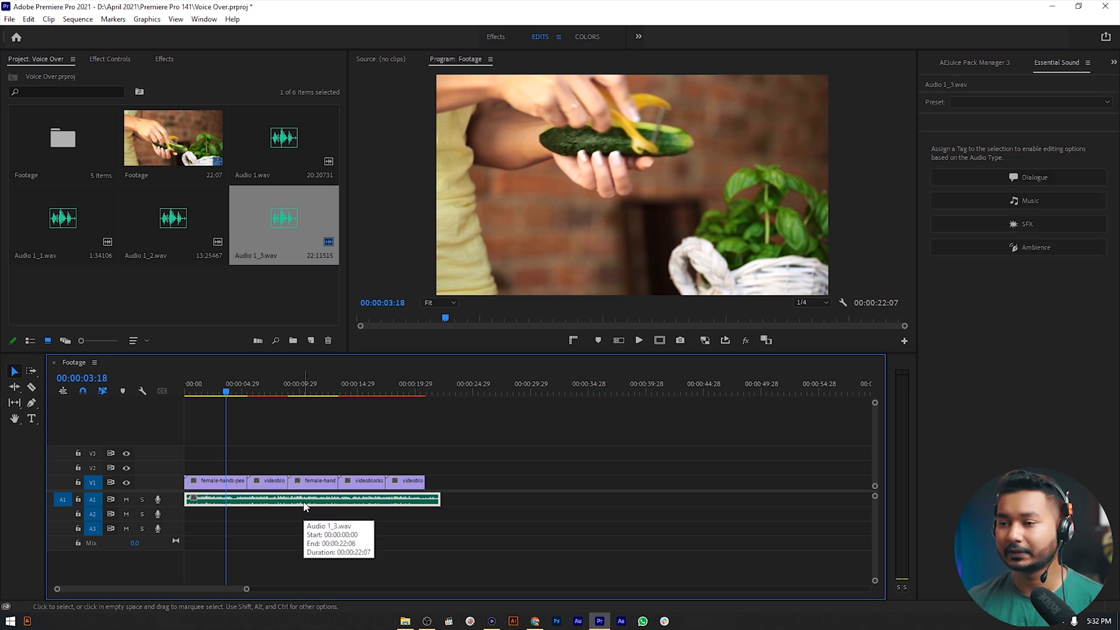
{"action": "left_click", "coordinate": [204, 19]}
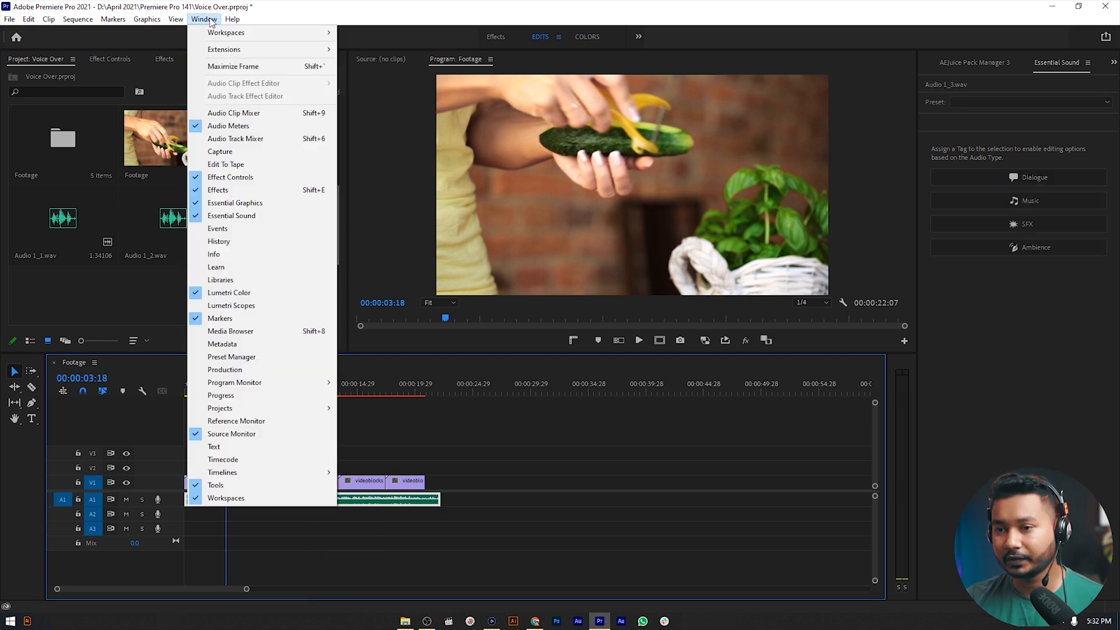
{"action": "left_click", "coordinate": [260, 216]}
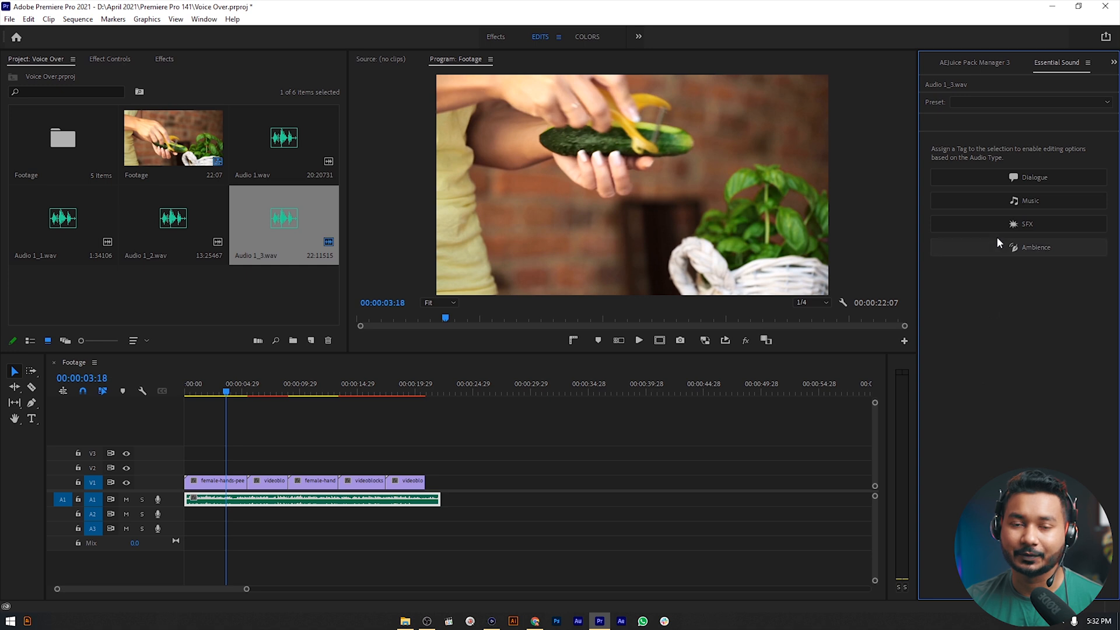
{"action": "left_click", "coordinate": [327, 506]}
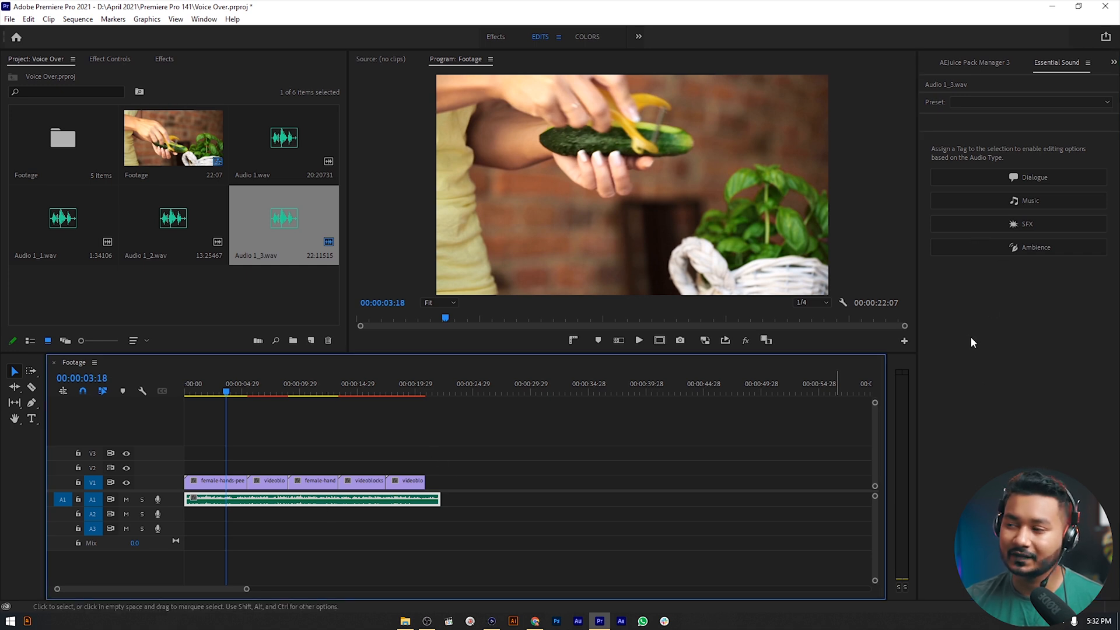
{"action": "left_click", "coordinate": [1013, 178]}
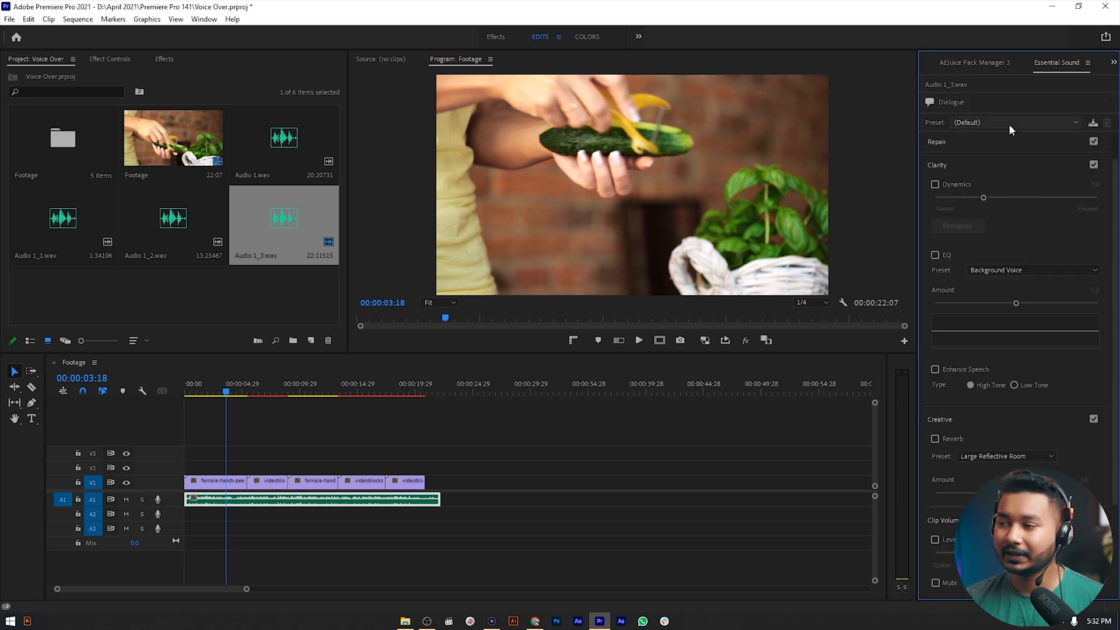
Step: Apply the Balanced Male Voice preset to the voice-over clip and play back part of the result
{"action": "left_click", "coordinate": [1009, 123]}
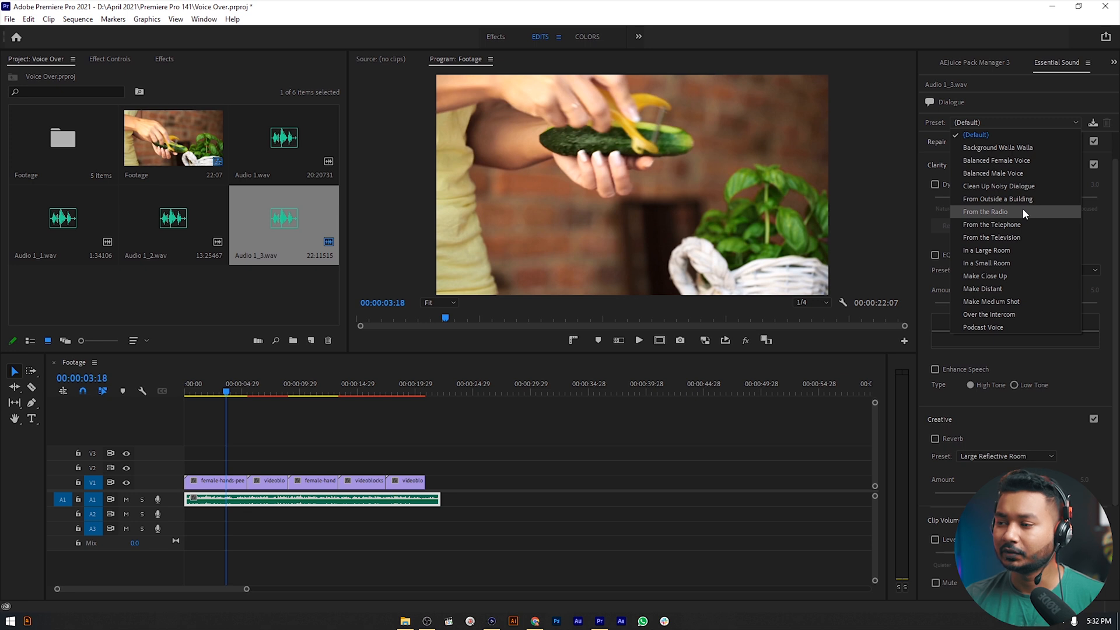
{"action": "left_click", "coordinate": [1014, 173]}
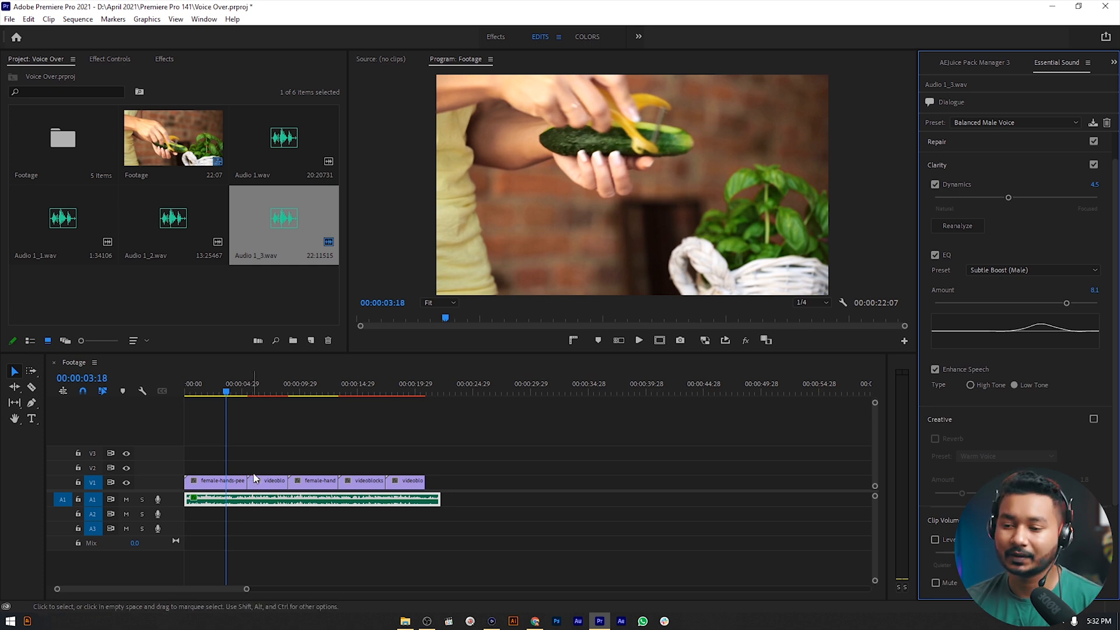
{"action": "key", "text": "space"}
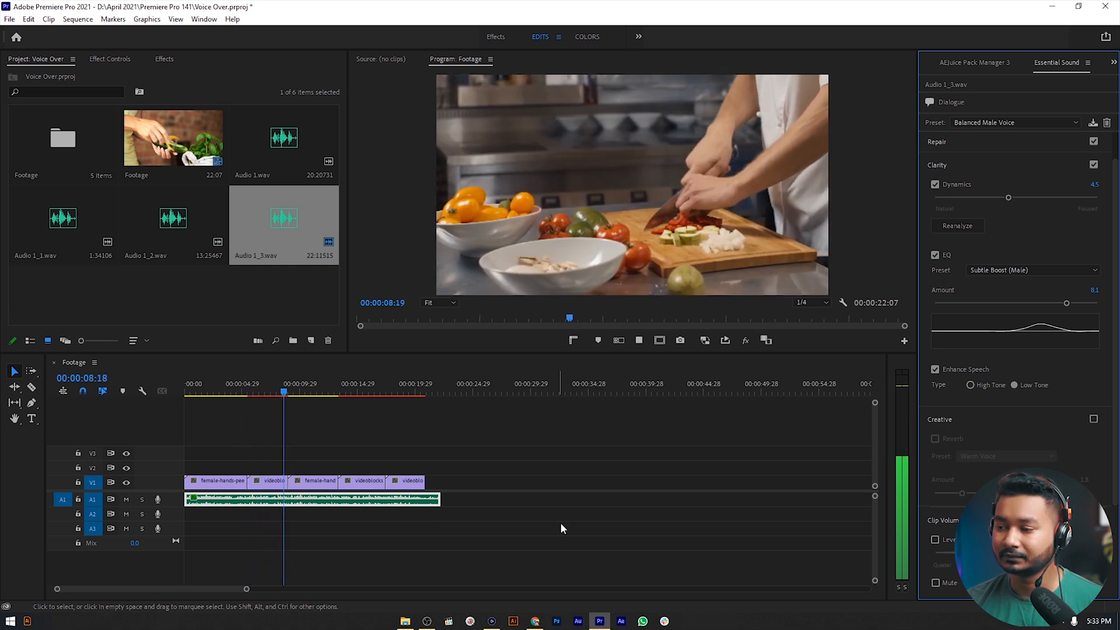
{"action": "key", "text": "space"}
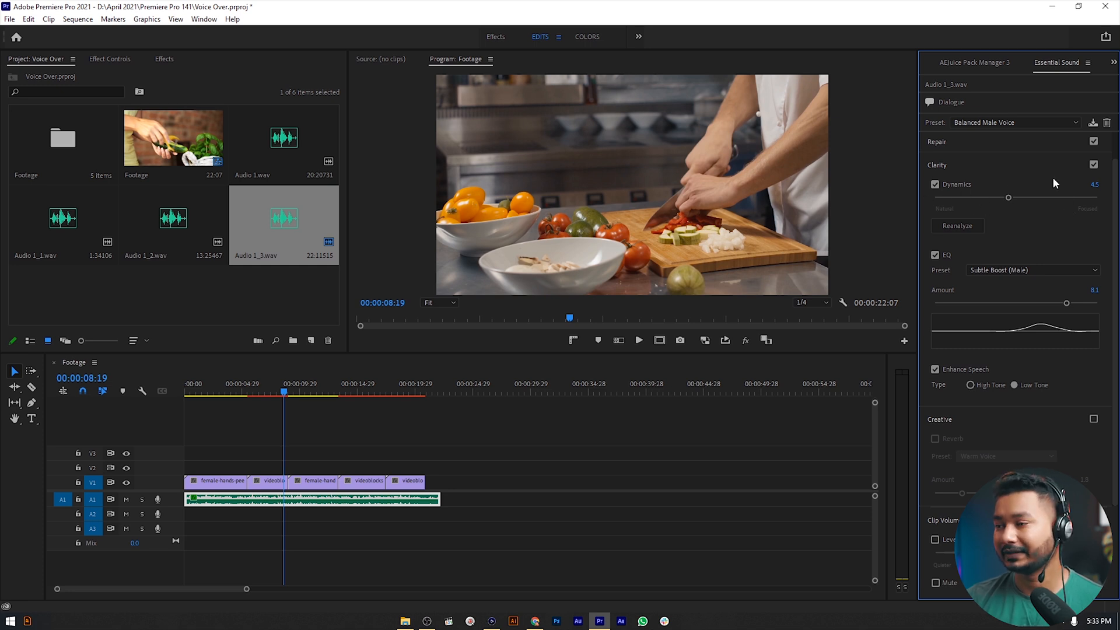
Step: Set the voice-over's Clarity Dynamics to 3.5 and its EQ amount to 7.5, keeping the Subtle Boost (Male) EQ preset
{"action": "left_click_drag", "start_coordinate": [1008, 197], "coordinate": [993, 199]}
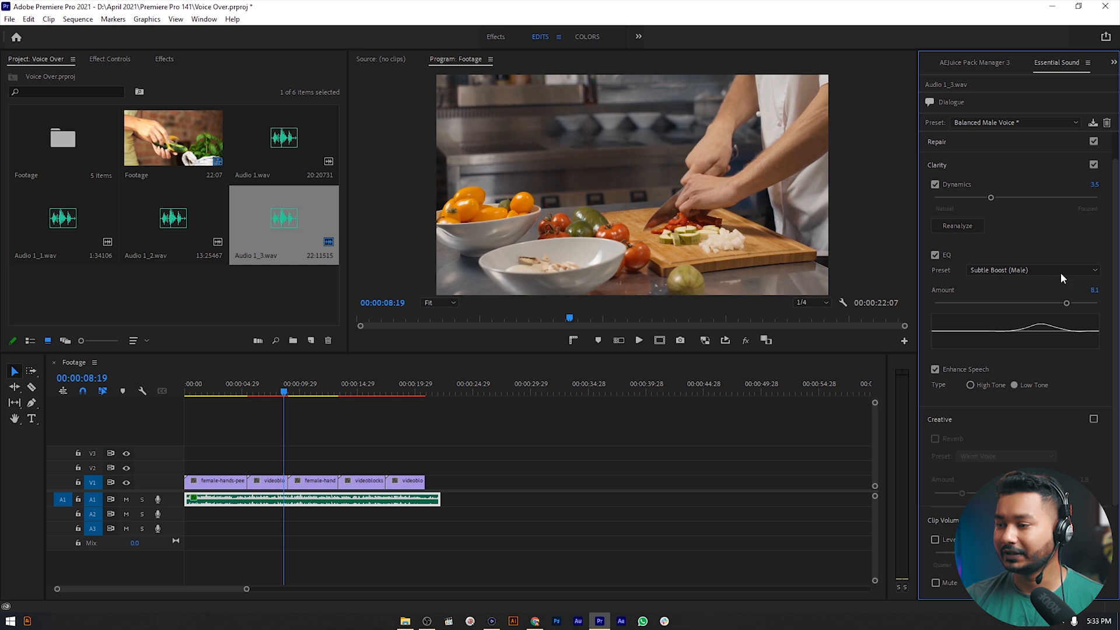
{"action": "left_click", "coordinate": [1008, 273]}
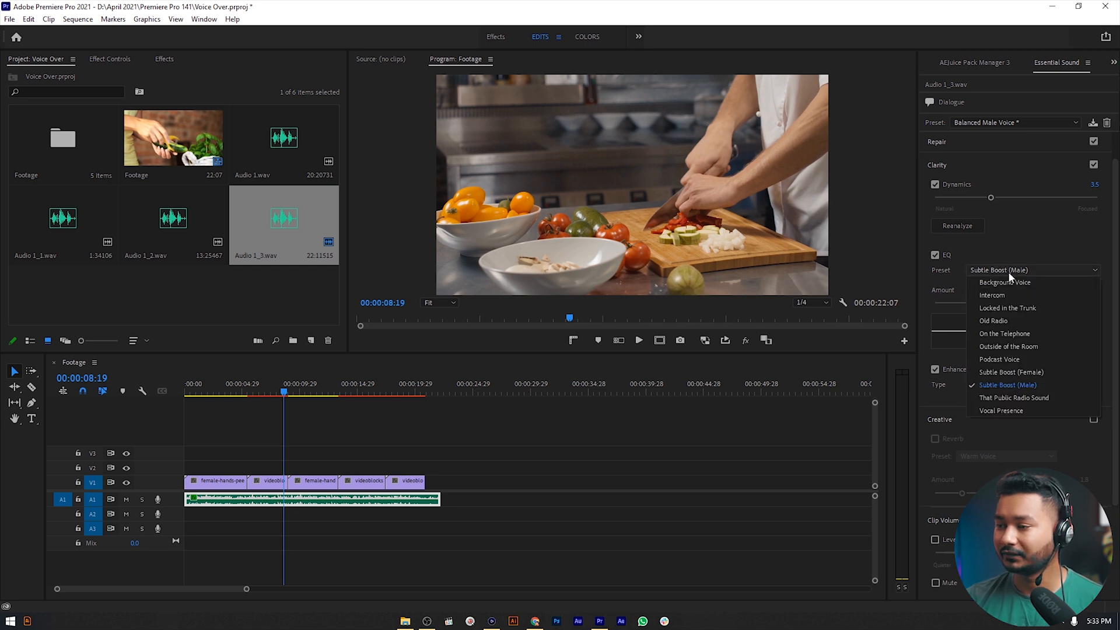
{"action": "left_click", "coordinate": [1013, 273]}
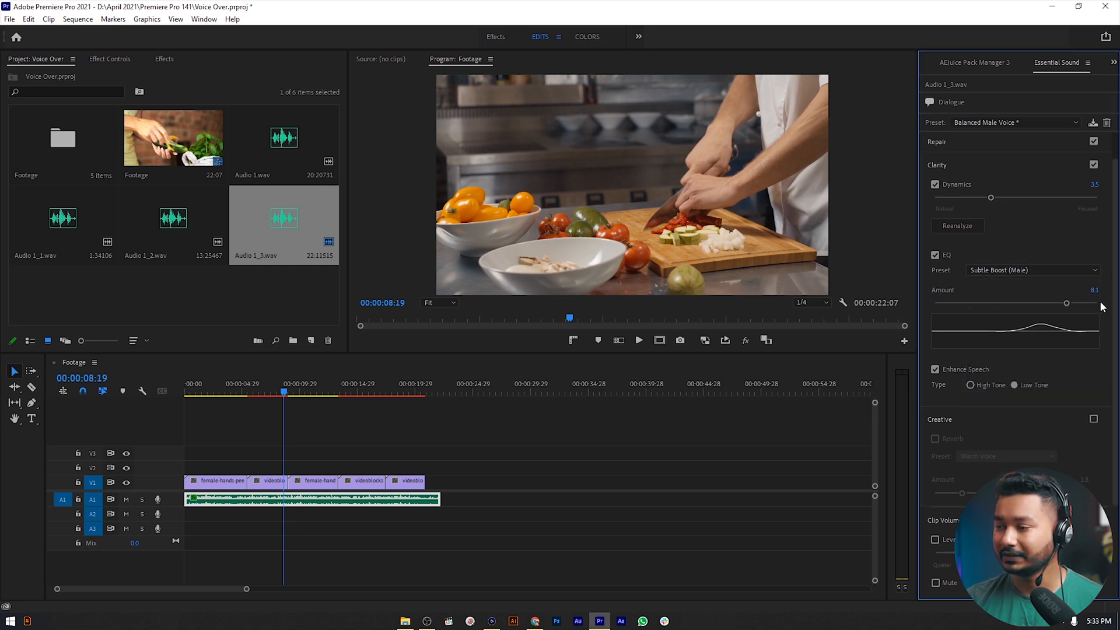
{"action": "left_click_drag", "start_coordinate": [1063, 301], "coordinate": [1056, 301]}
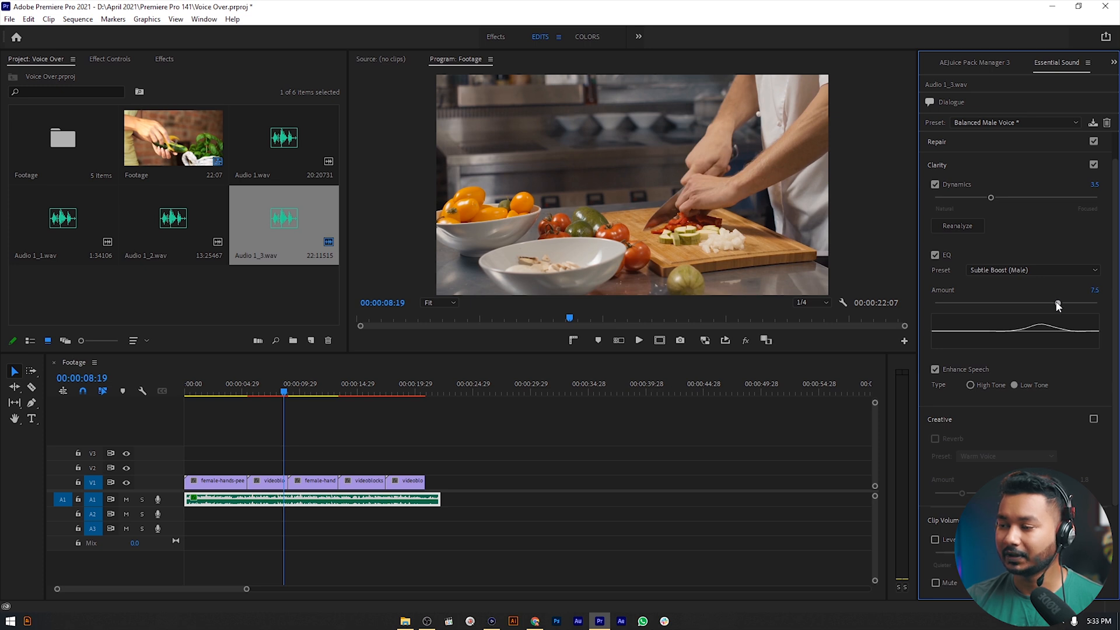
Step: Apply the Parametric Equalizer from the Filter and EQ audio effects to the voice-over clip on A1
{"action": "left_click", "coordinate": [124, 58]}
{"action": "scroll", "coordinate": [237, 209], "scroll_direction": "down", "scroll_amount": 3}
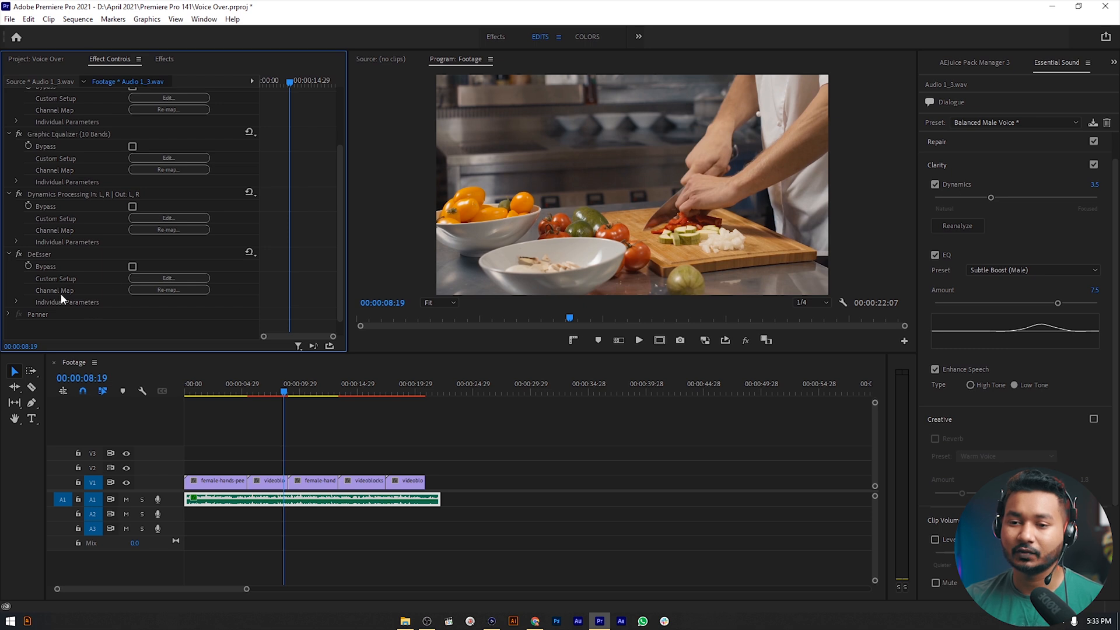
{"action": "left_click", "coordinate": [161, 59]}
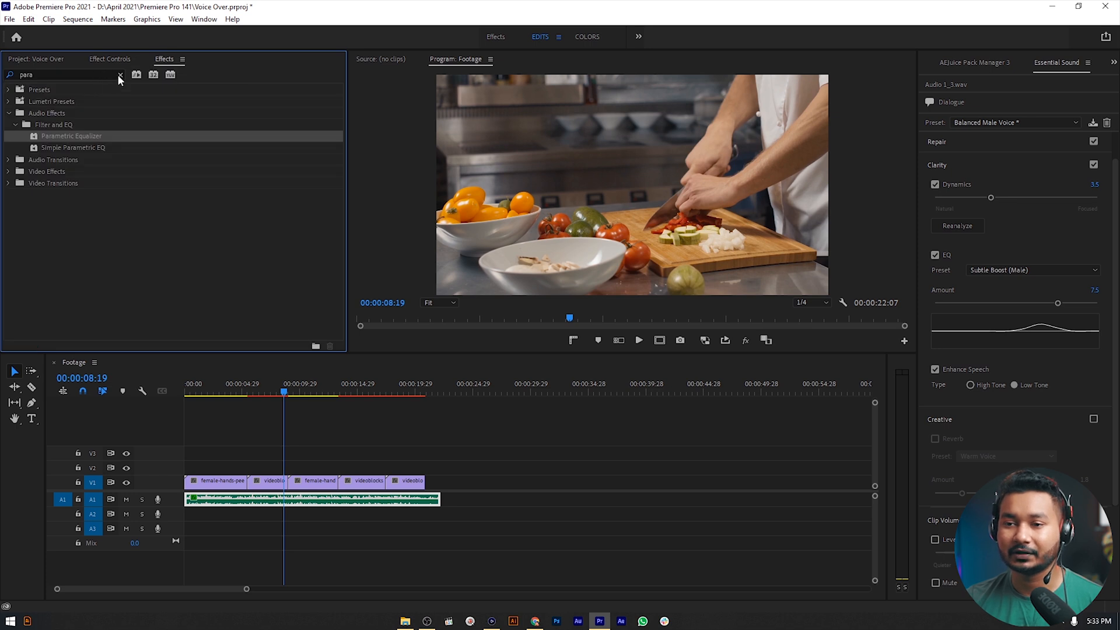
{"action": "left_click", "coordinate": [119, 76]}
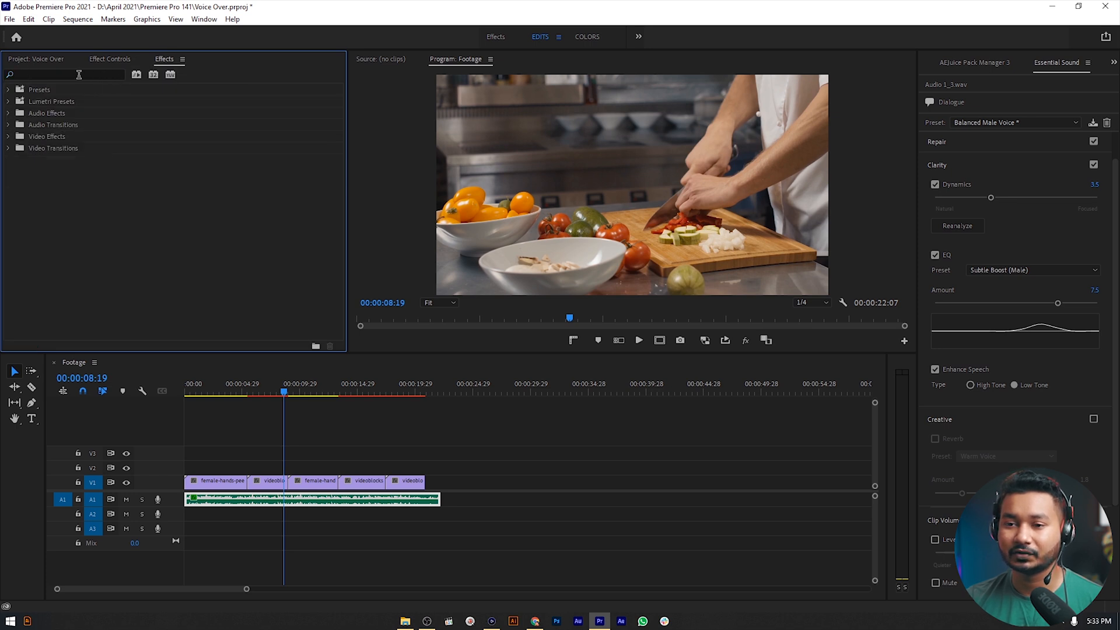
{"action": "left_click", "coordinate": [7, 114]}
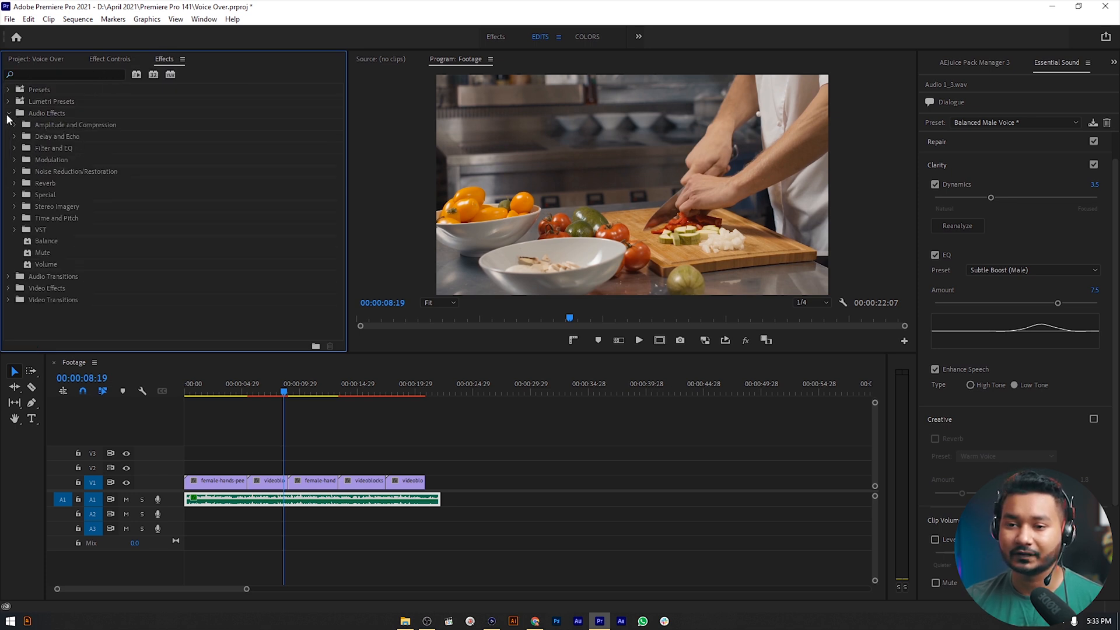
{"action": "left_click", "coordinate": [15, 148]}
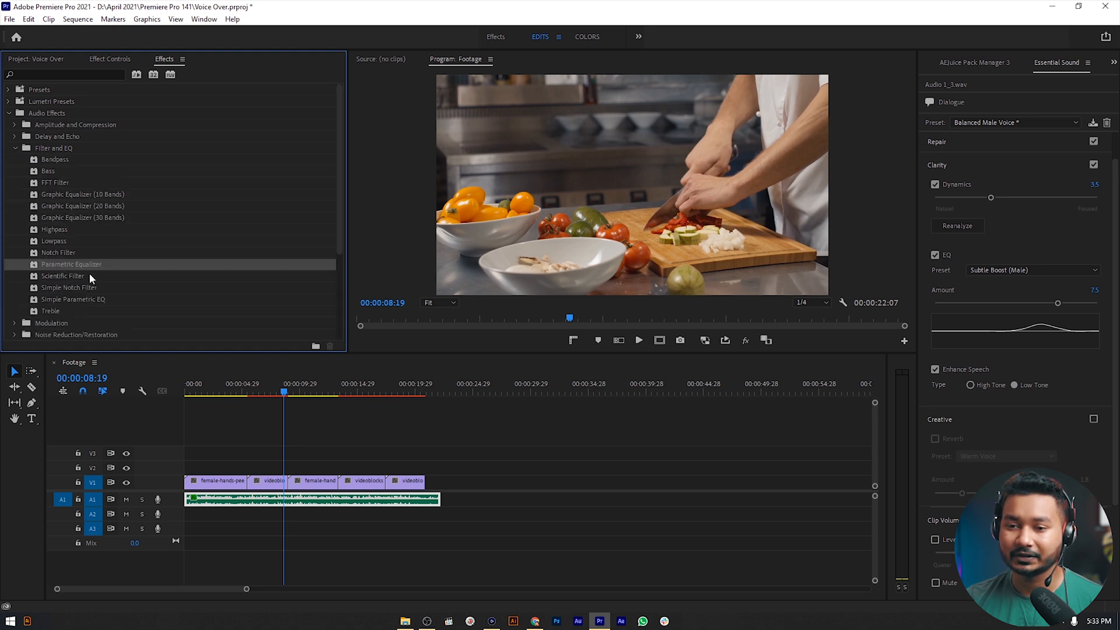
{"action": "left_click_drag", "start_coordinate": [72, 263], "coordinate": [297, 499]}
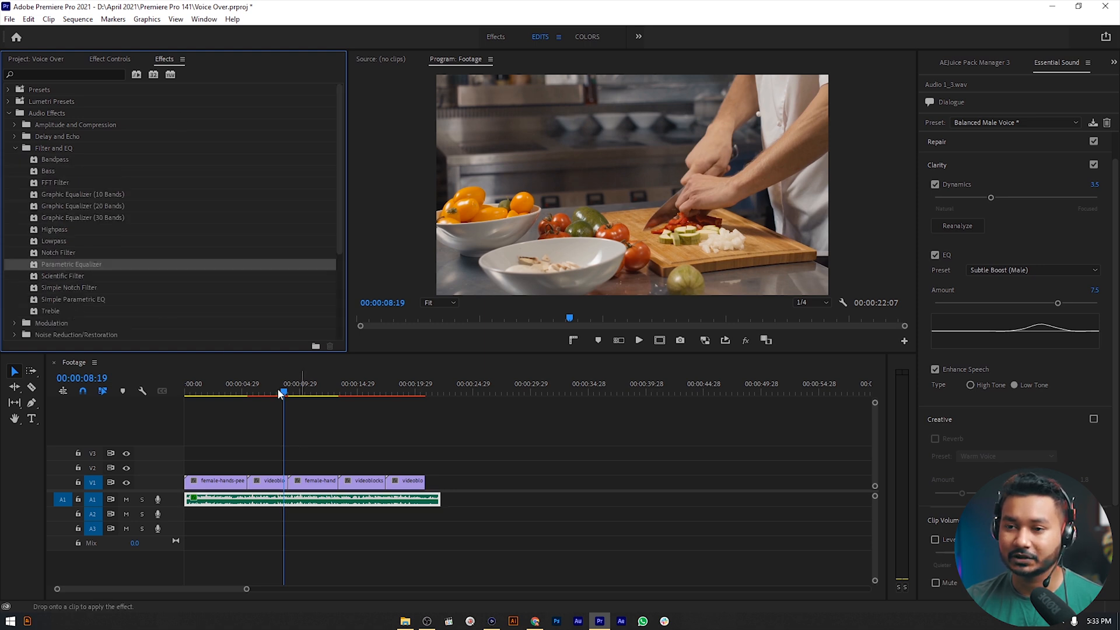
Step: In the Parametric Equalizer's custom setup, raise band 5 to about 10.4 dB at 11811 Hz and band H to about 9.9 dB at 18254 Hz
{"action": "left_click", "coordinate": [98, 61]}
{"action": "scroll", "coordinate": [274, 183], "scroll_direction": "down", "scroll_amount": 5}
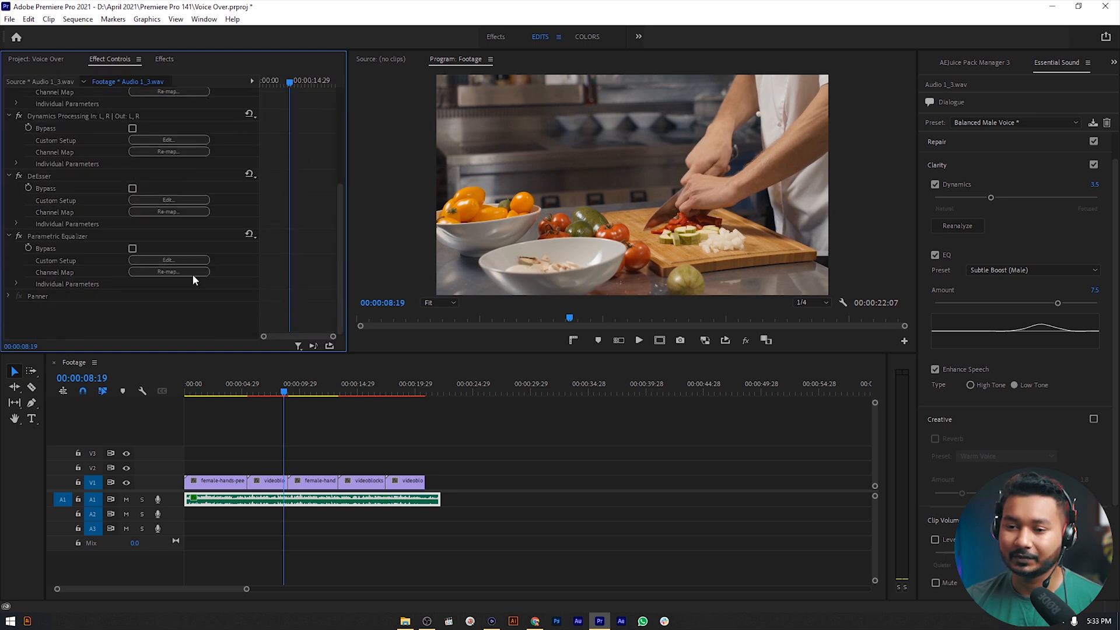
{"action": "left_click", "coordinate": [178, 260]}
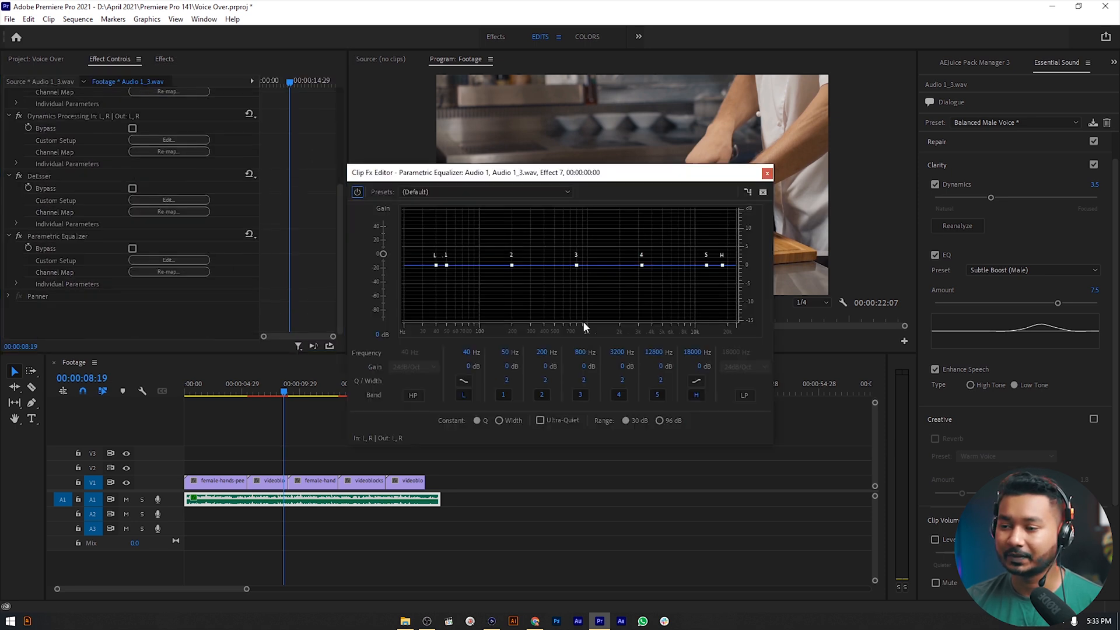
{"action": "left_click_drag", "start_coordinate": [706, 265], "coordinate": [702, 227]}
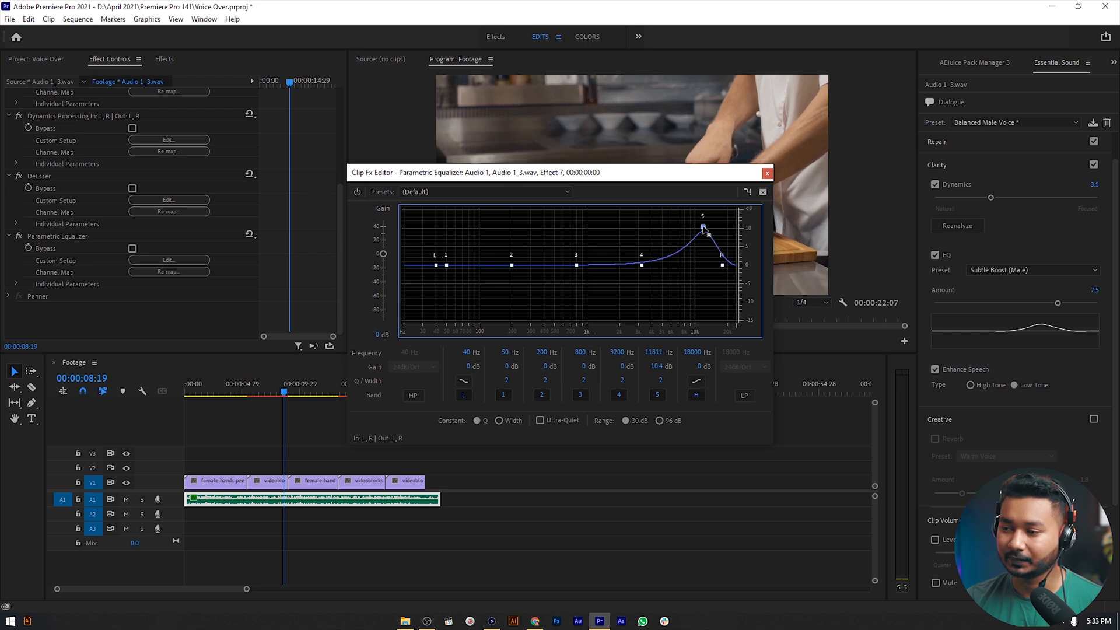
{"action": "left_click_drag", "start_coordinate": [722, 265], "coordinate": [723, 229]}
Step: During playback, set equalizer band L to about -0.2 dB and band 1 to about 1.7 dB at 85 Hz, and close the effect editor
{"action": "key", "text": "space"}
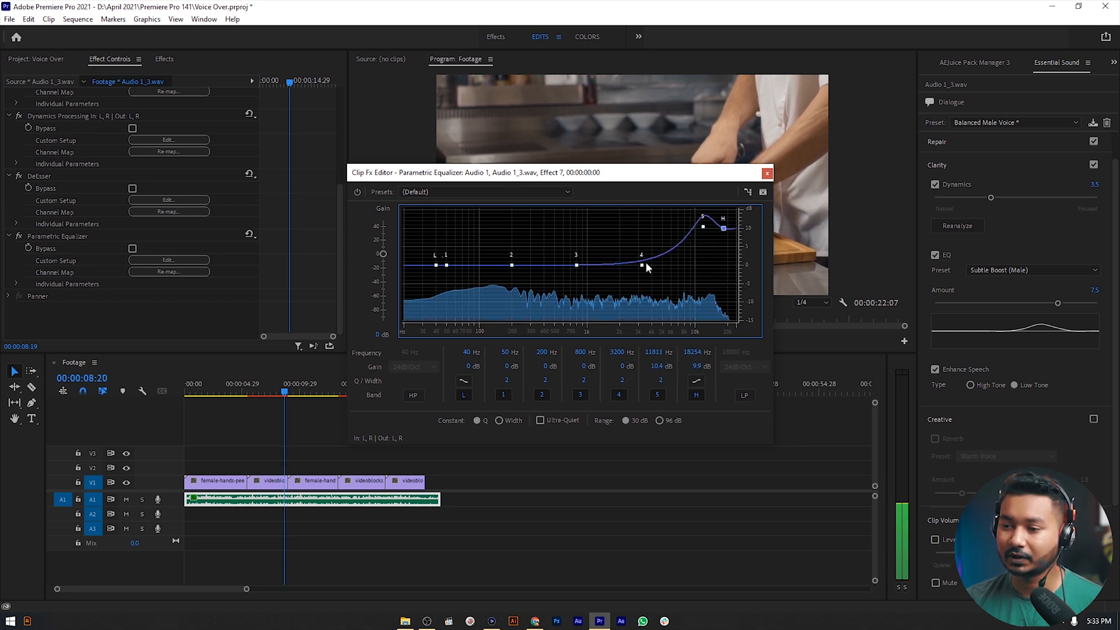
{"action": "left_click", "coordinate": [436, 266]}
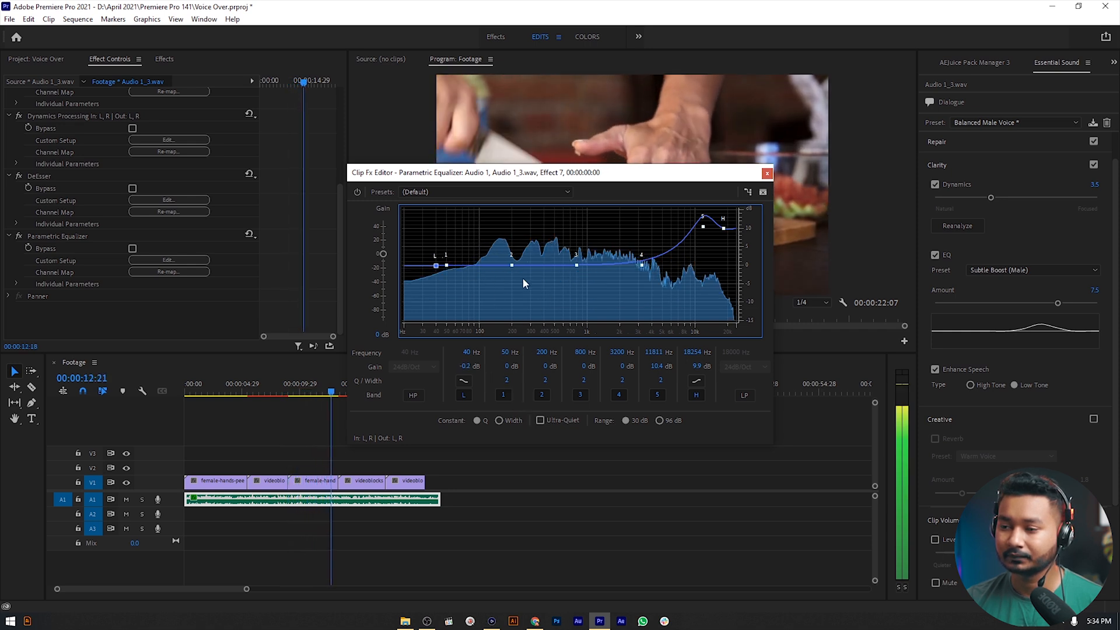
{"action": "left_click_drag", "start_coordinate": [447, 265], "coordinate": [470, 258]}
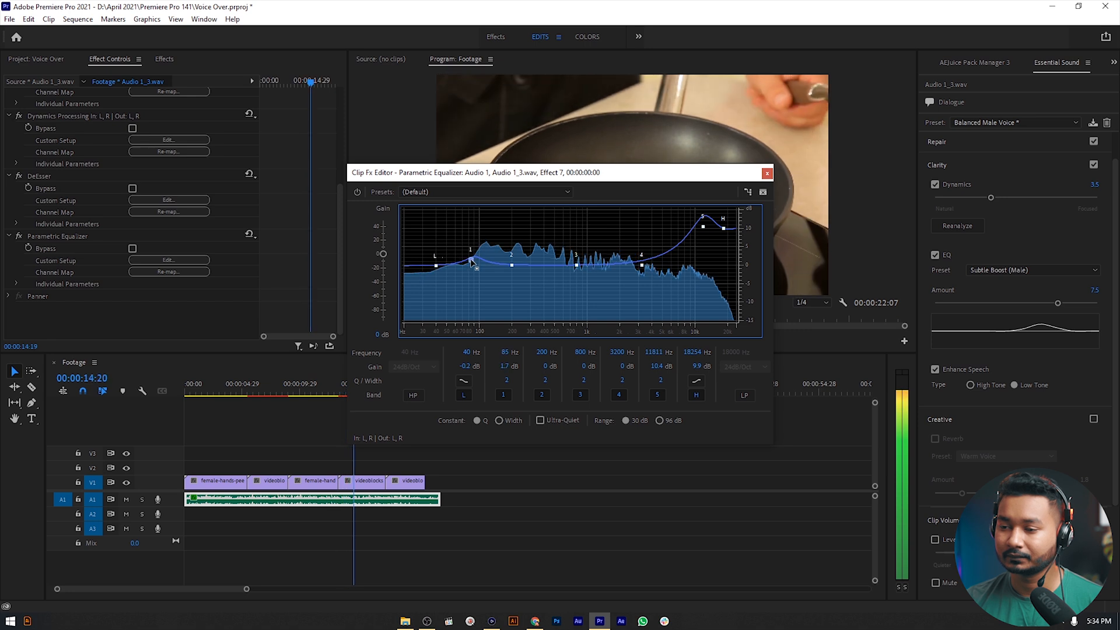
{"action": "left_click", "coordinate": [767, 173]}
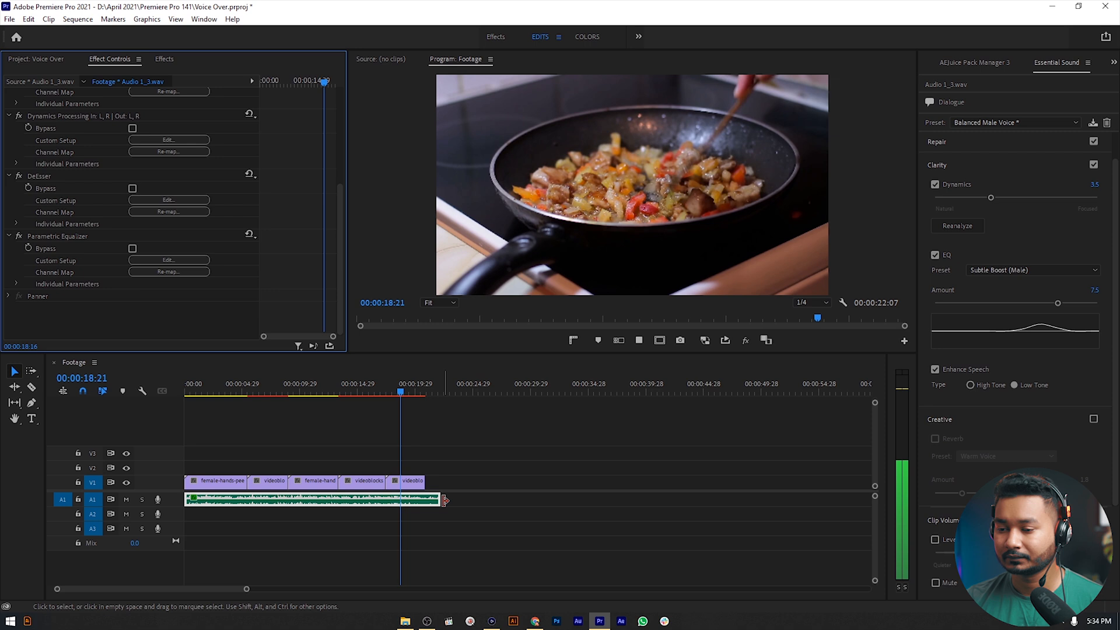
Step: Trim the end of the voice-over clip to the end of the last video clip and return the playhead to the sequence start
{"action": "left_click", "coordinate": [88, 394]}
{"action": "key", "text": "Home"}
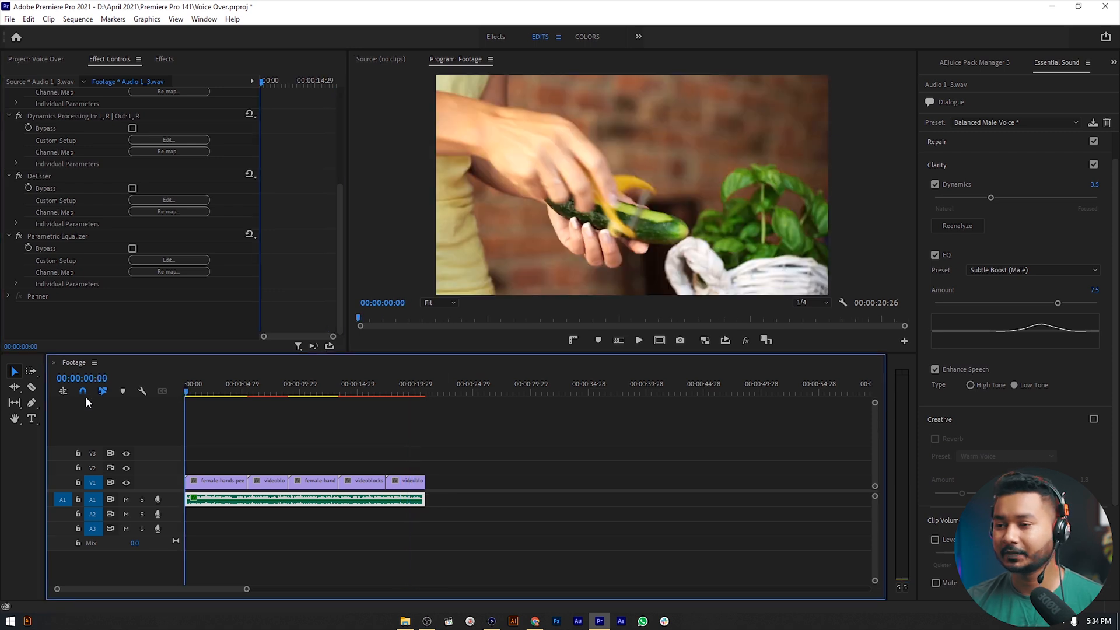